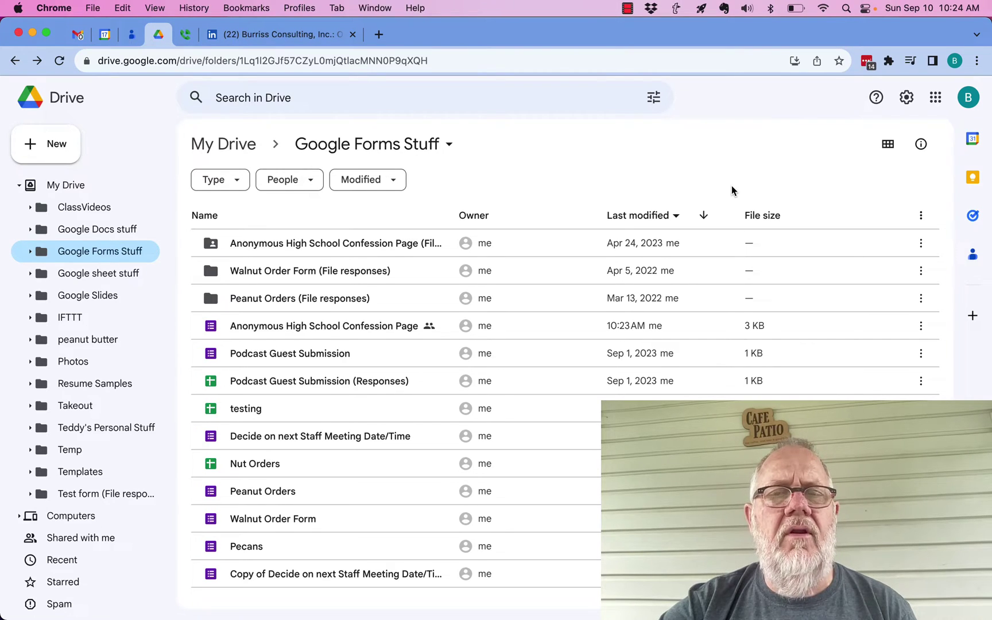
# Select the Anonymous High School Confession Page form in the Google Forms Stuff folder
pyautogui.click(275, 327)
# Open the form and view its 27 responses by question, then individually
pyautogui.doubleClick(274, 325)
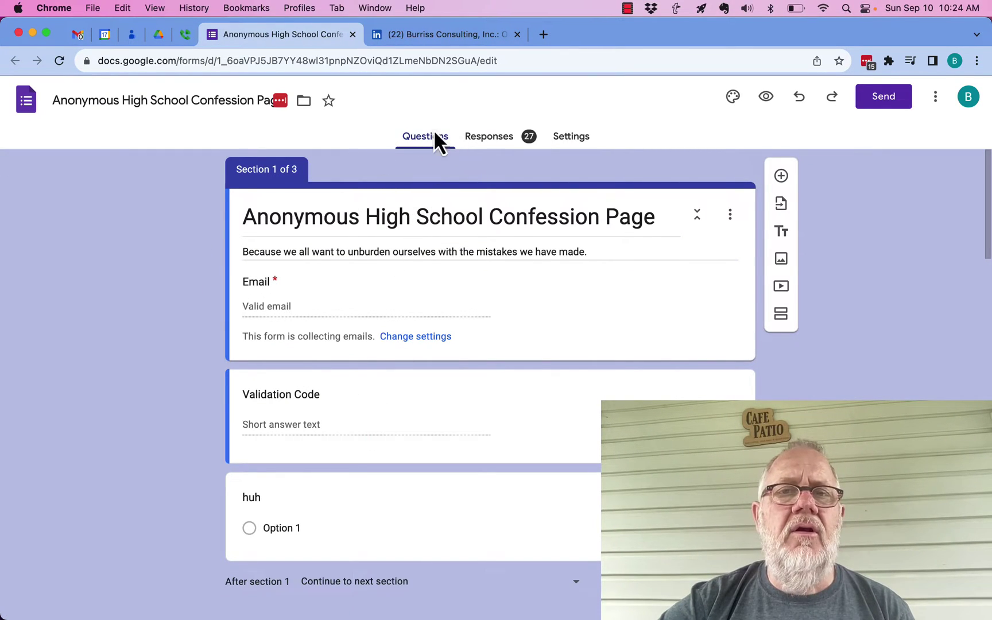
pyautogui.click(508, 147)
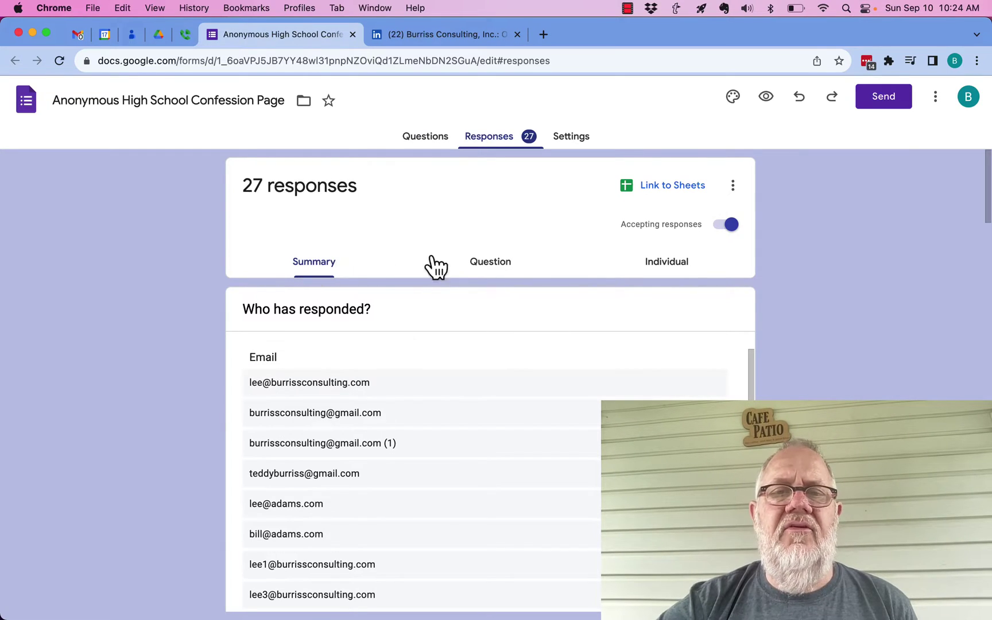
pyautogui.click(488, 270)
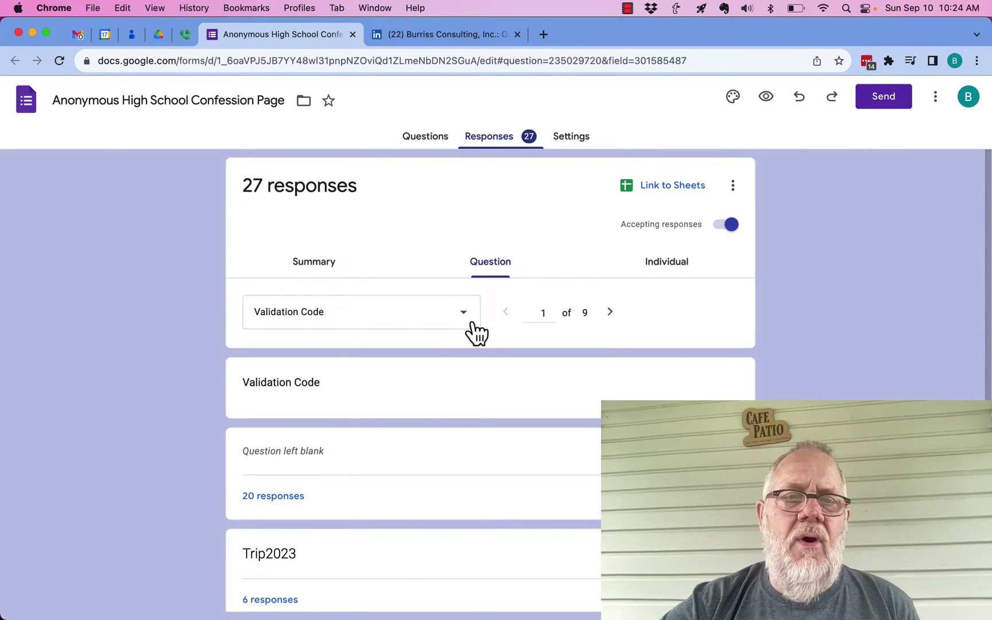
pyautogui.click(668, 270)
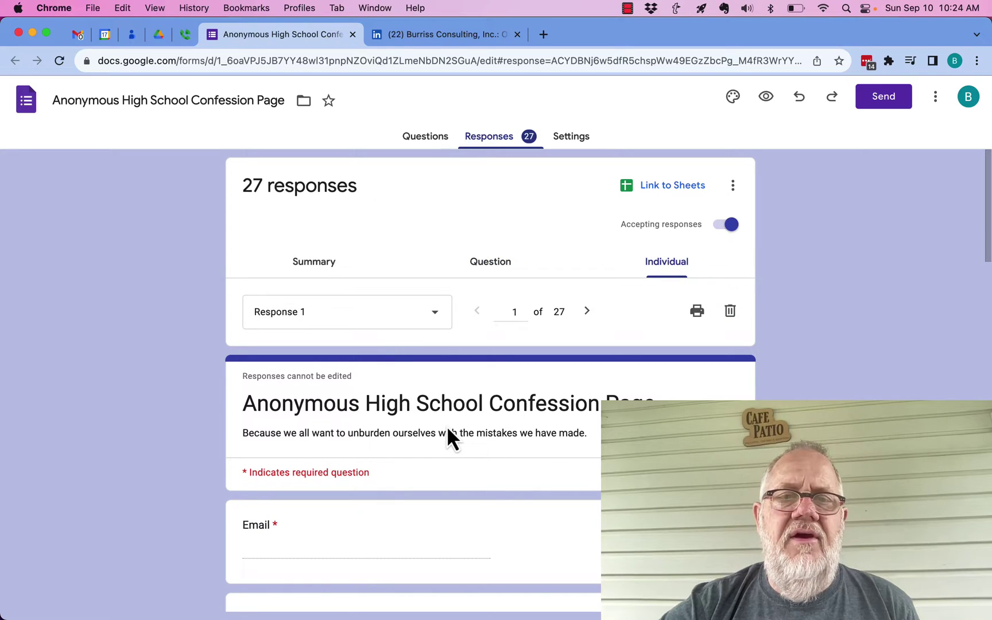
# Show the eighth response on its own and scroll through it
pyautogui.click(442, 328)
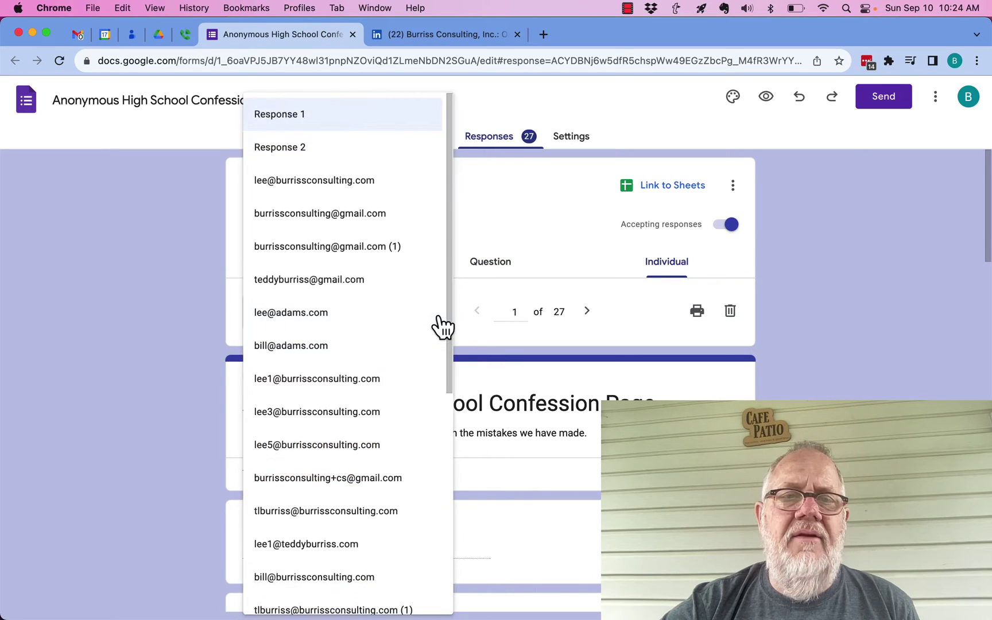
pyautogui.click(370, 366)
pyautogui.scroll(-10, 558, 459)
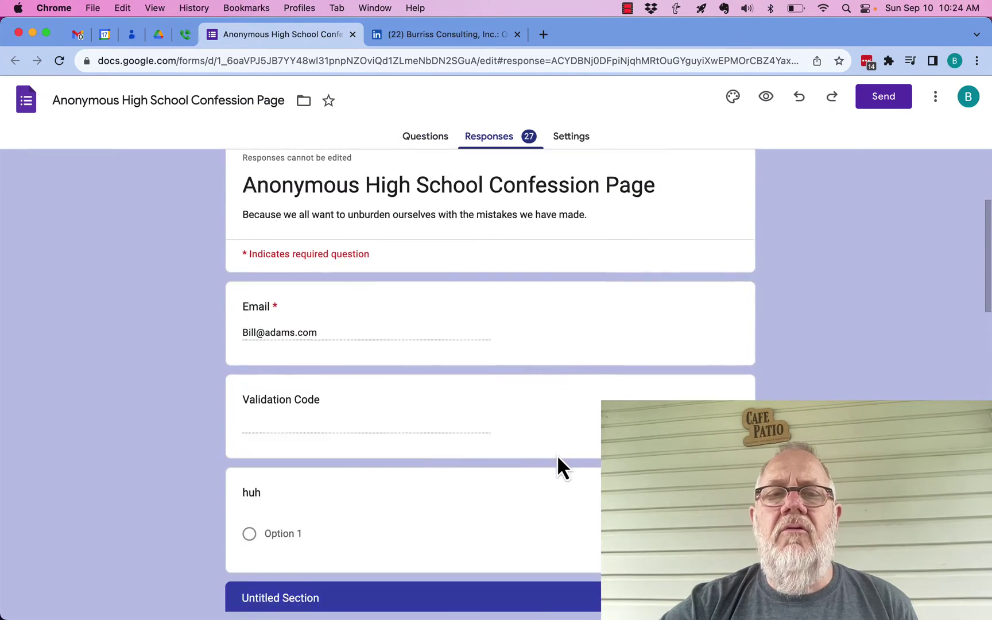
pyautogui.scroll(-3, 558, 457)
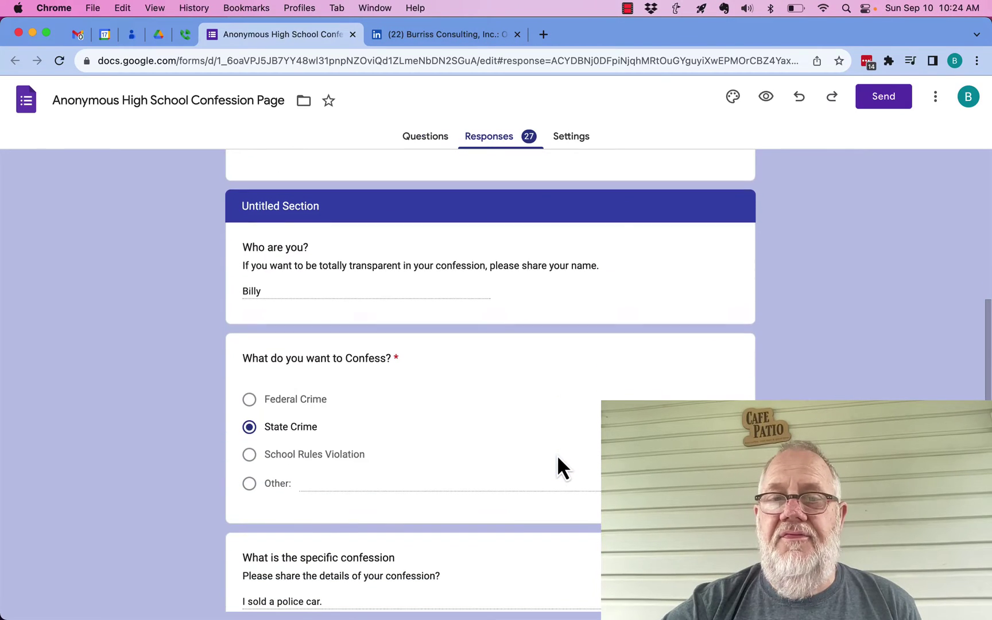
pyautogui.scroll(15, 558, 459)
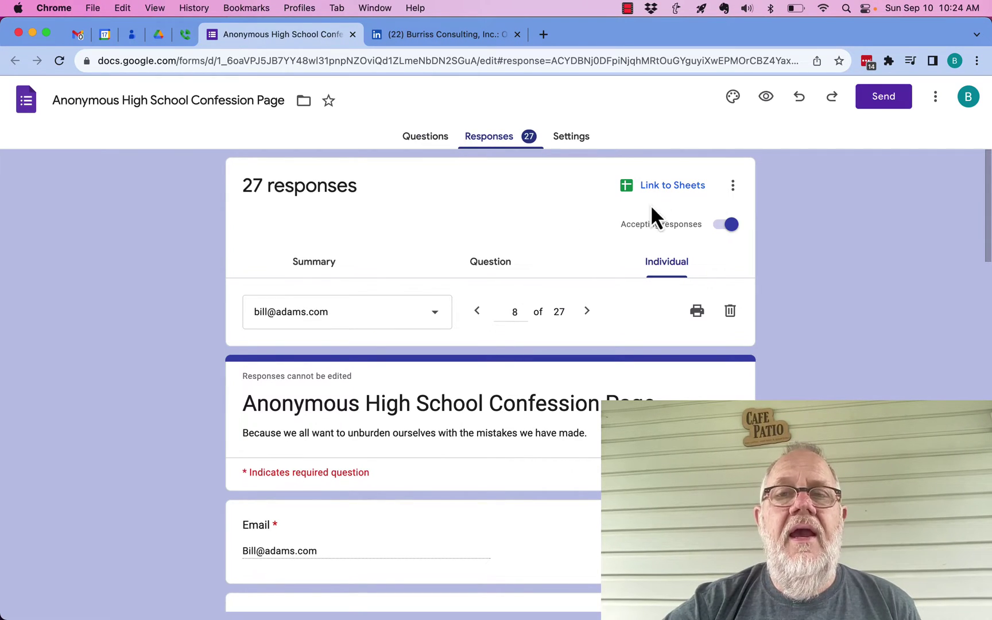
# Link the responses to a new spreadsheet, 'Anonymous High School Confession Page (Responses)'
pyautogui.click(676, 187)
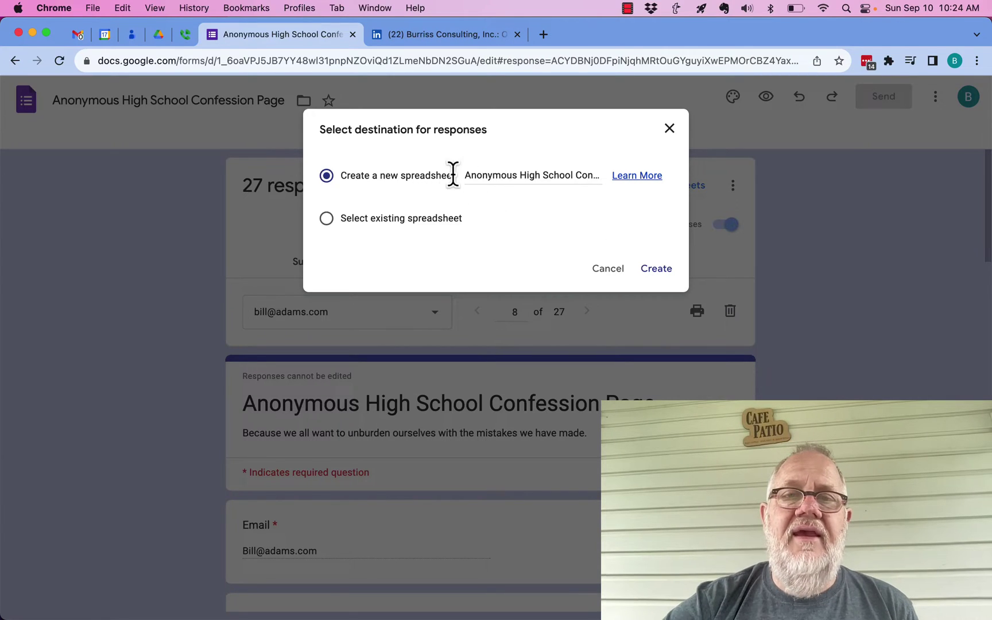
pyautogui.click(663, 278)
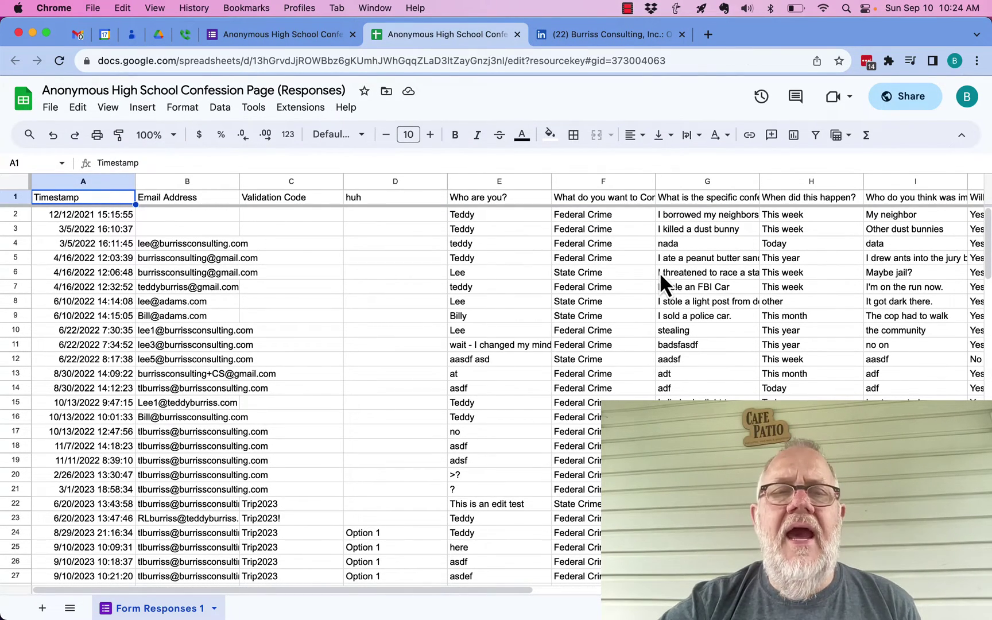
# Switch to the form's responses page and back to the new responses spreadsheet
pyautogui.click(310, 34)
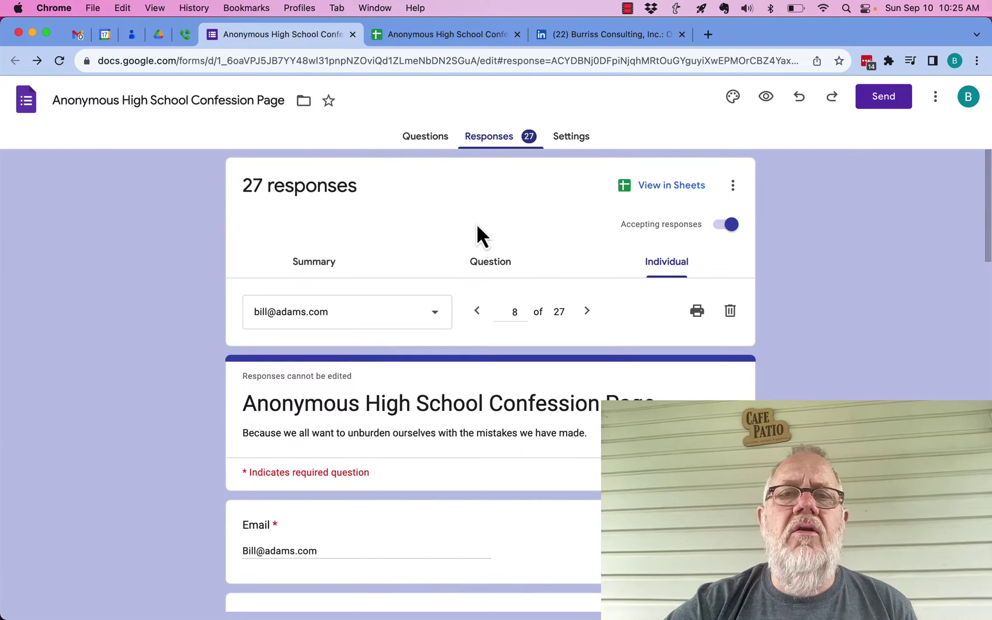
pyautogui.click(450, 39)
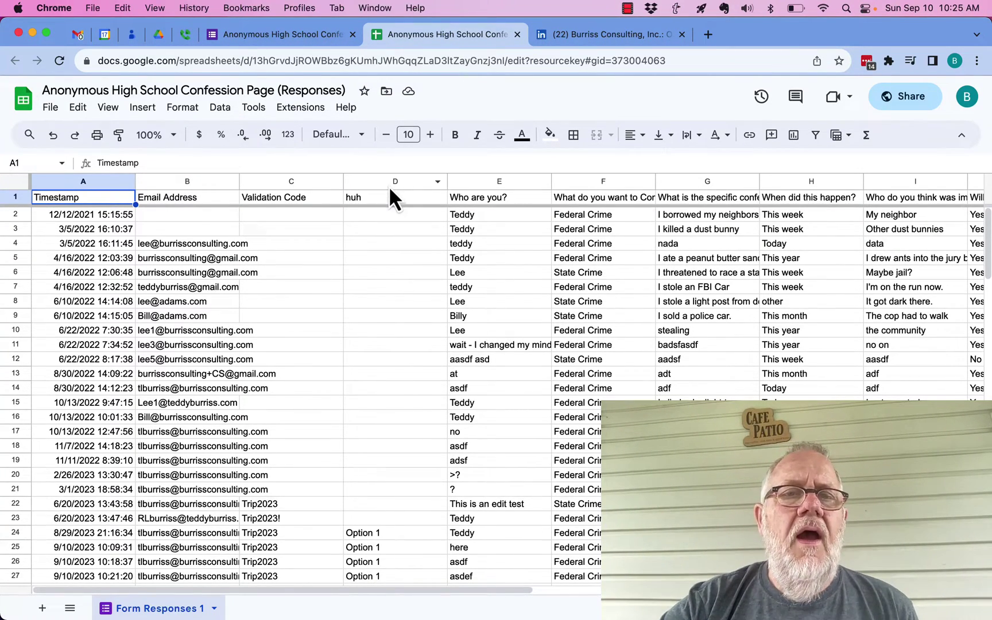
# Try deleting the huh column in D, then dismiss the error message
pyautogui.rightClick(438, 183)
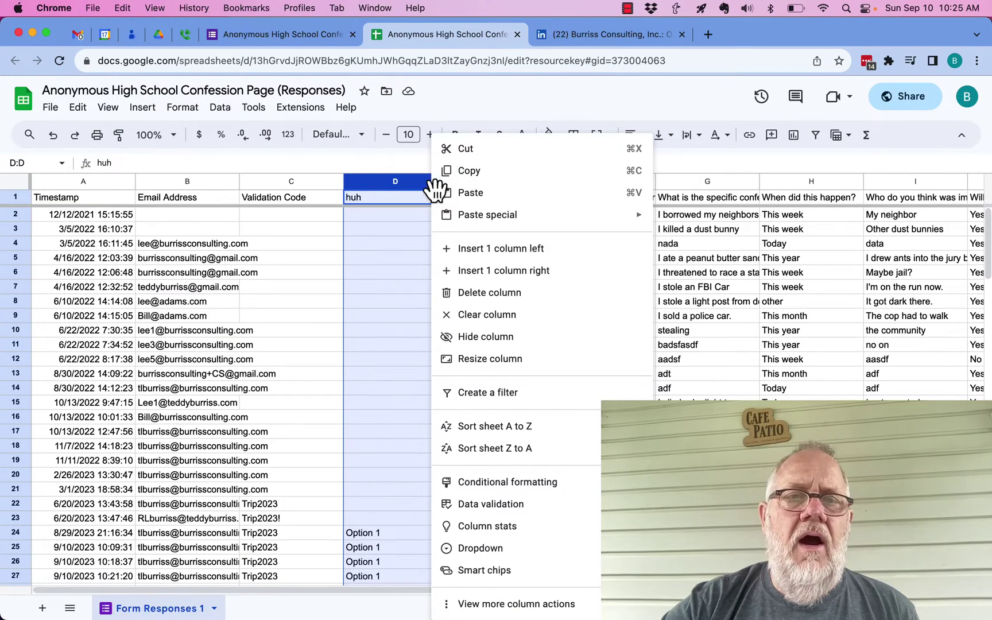
pyautogui.click(498, 293)
pyautogui.click(648, 379)
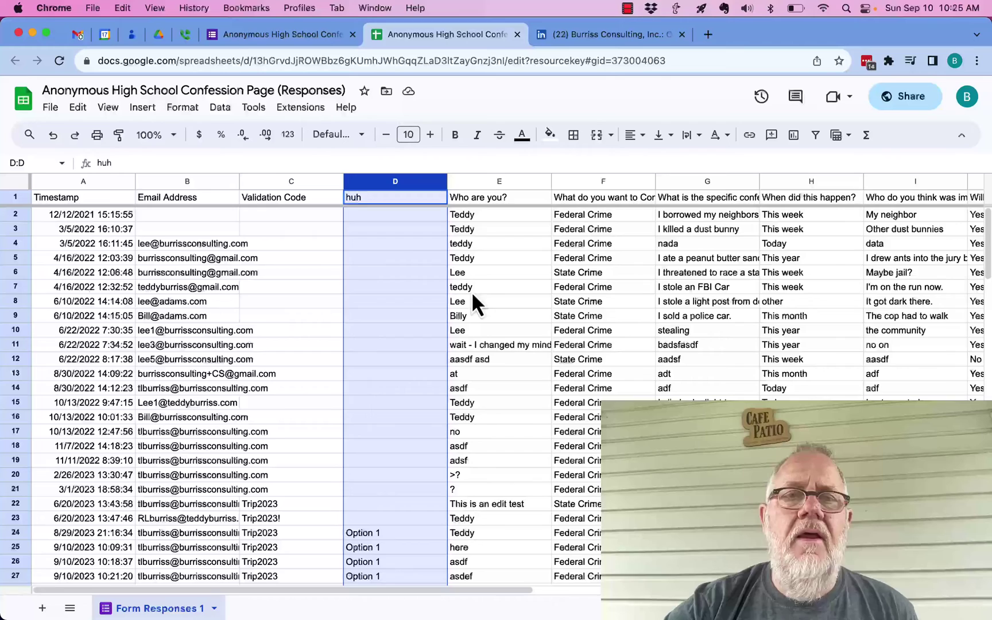
# Insert a new column before huh with the header 'calculuation' in D1
pyautogui.click(388, 245)
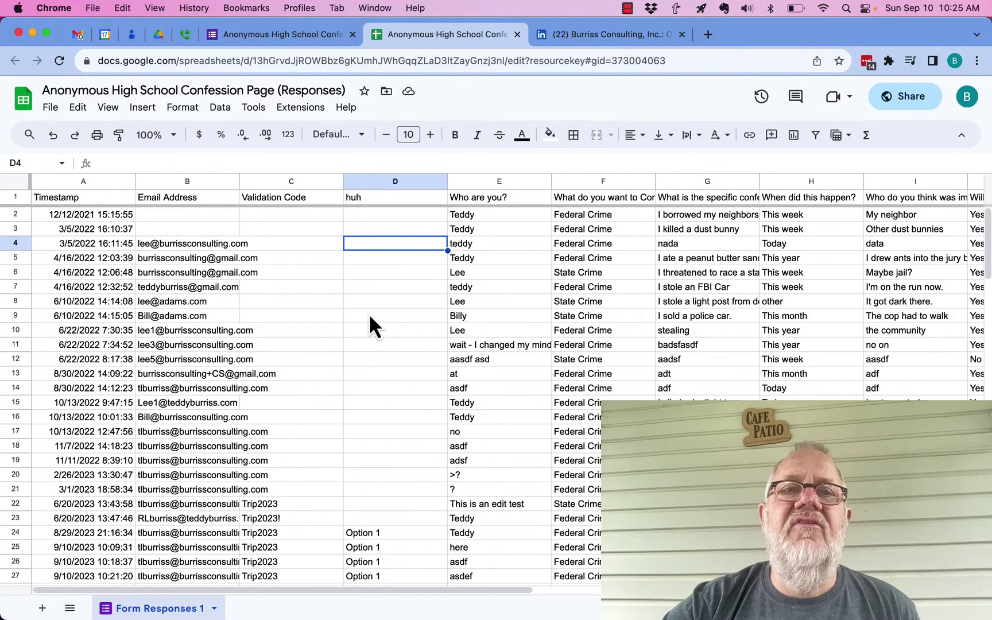
pyautogui.rightClick(439, 183)
pyautogui.click(482, 248)
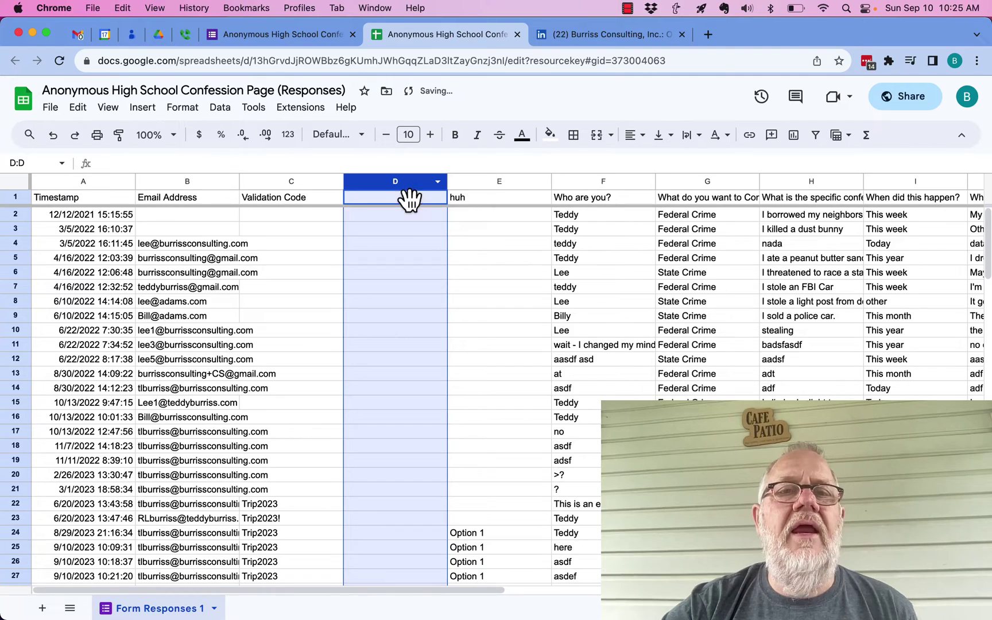
pyautogui.click(399, 315)
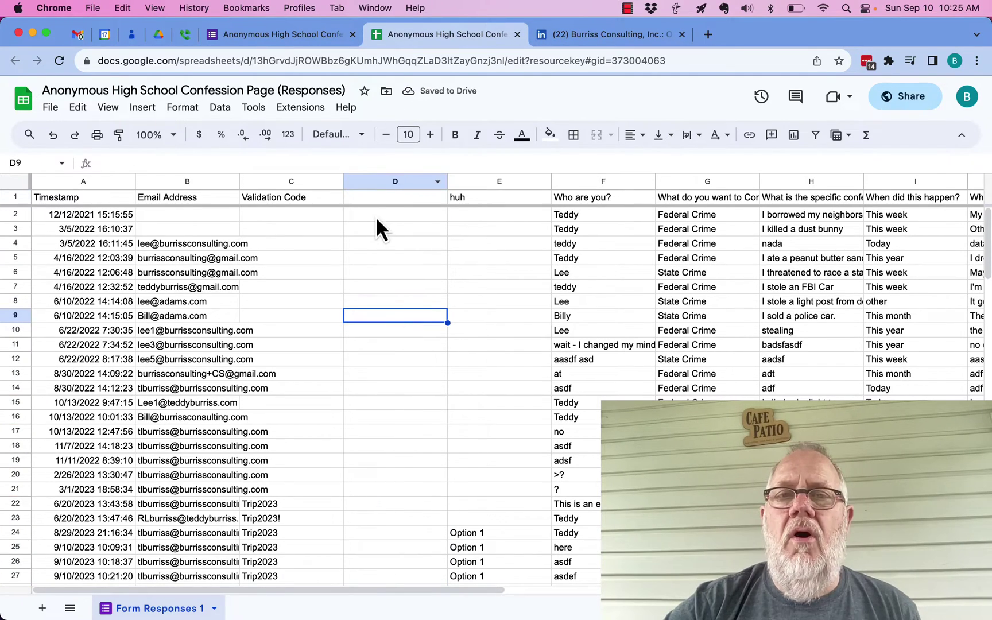
pyautogui.click(383, 198)
pyautogui.write('calculuation')
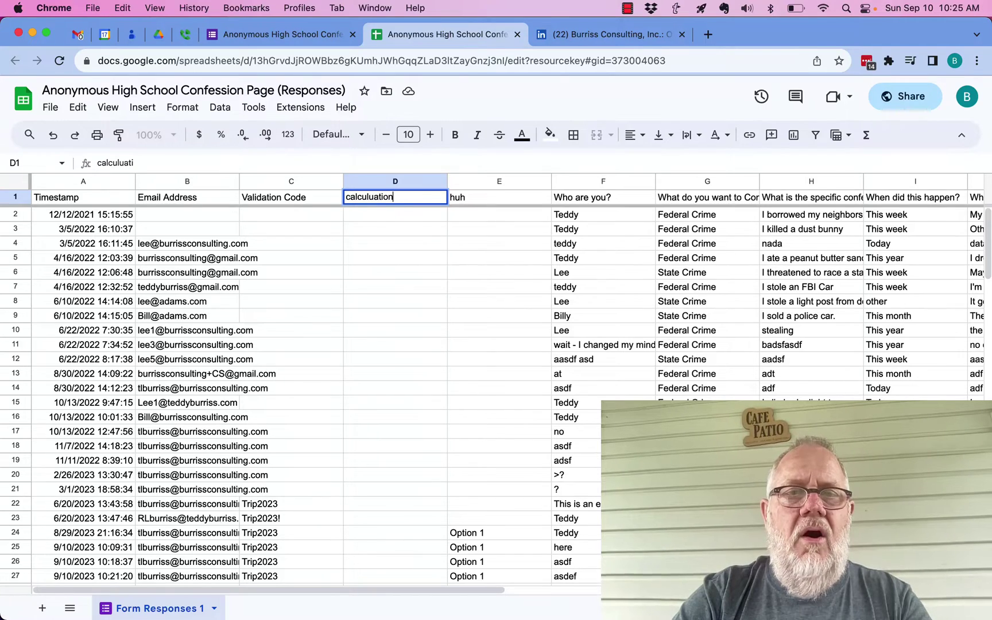
pyautogui.press('Return')
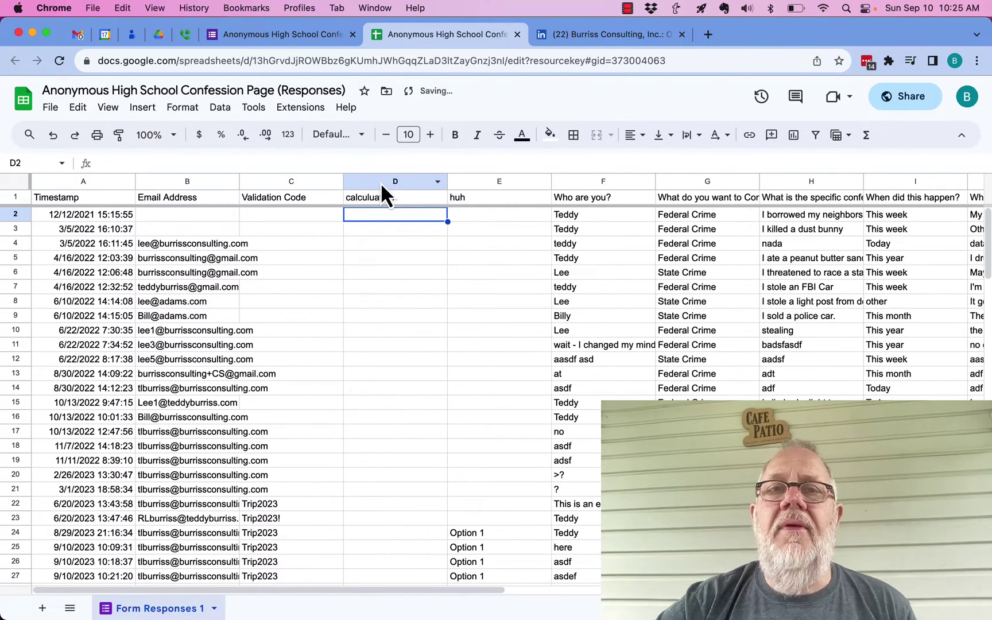
# Move the huh column to column G, after the crime-type column
pyautogui.click(501, 183)
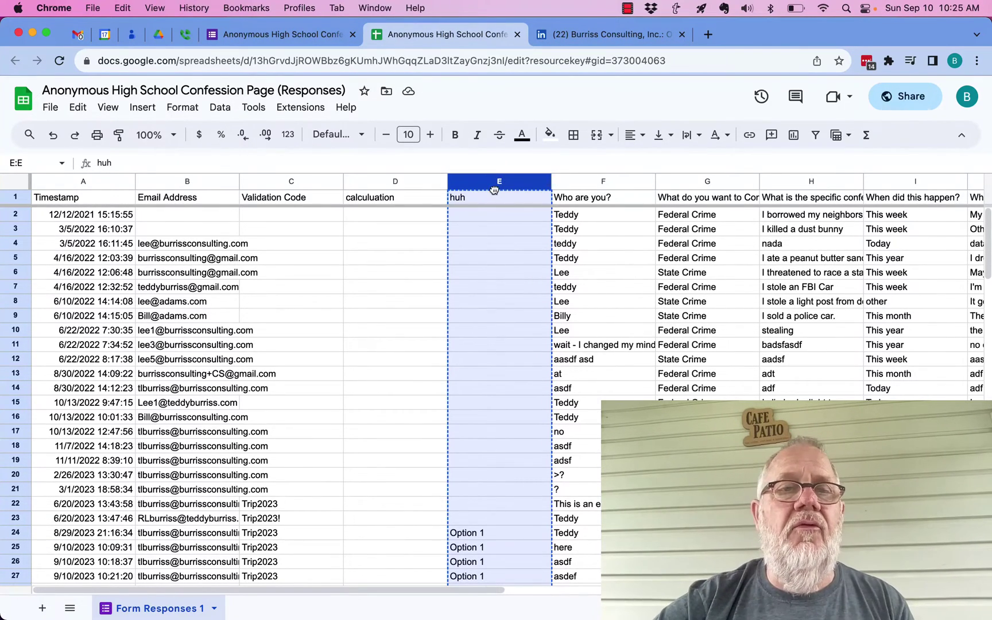
pyautogui.hotkey('ctrl', 'z')
pyautogui.click(507, 185)
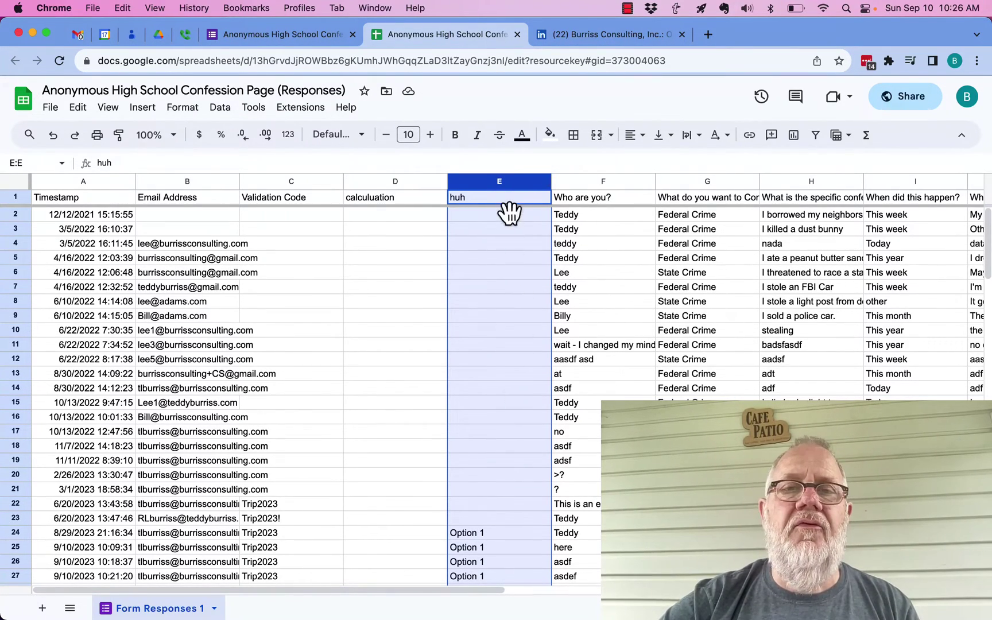
pyautogui.moveTo(507, 191); pyautogui.dragTo(704, 170)
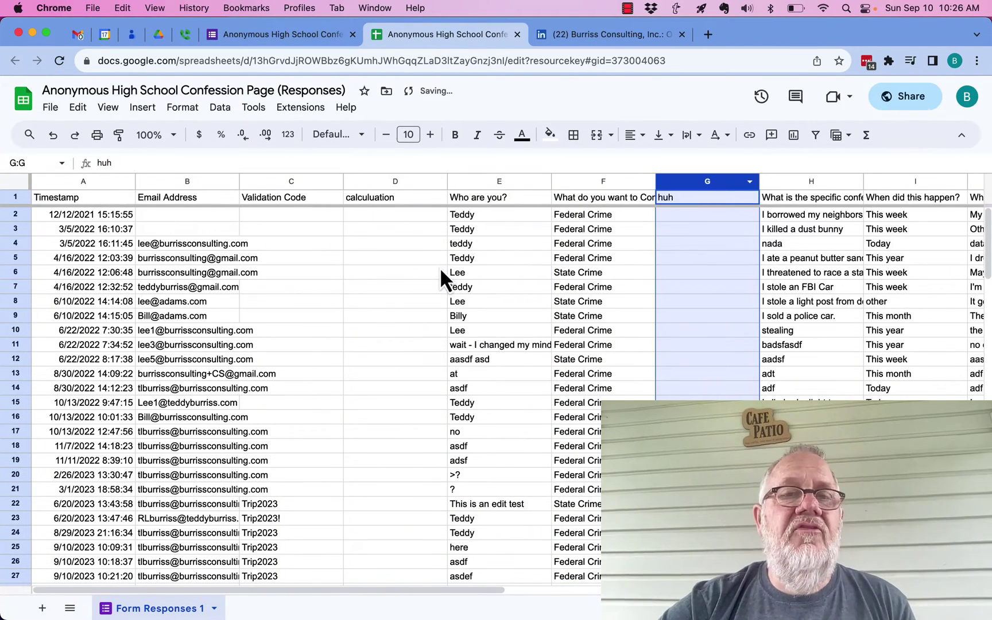
pyautogui.click(413, 277)
pyautogui.click(678, 198)
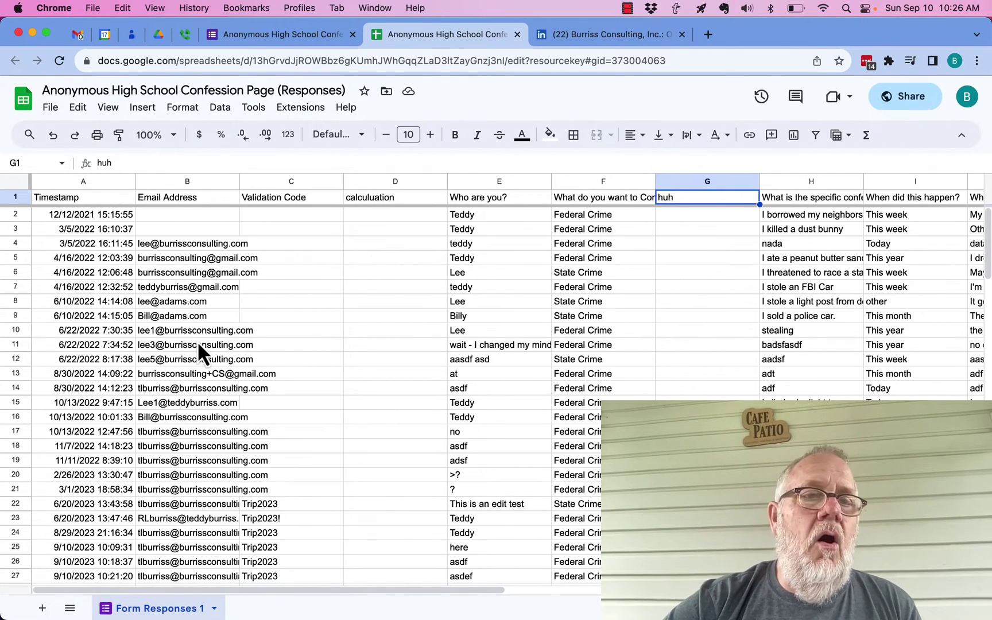
# Sort the sheet Z to A by Email Address, then A to Z by Who are you?
pyautogui.rightClick(226, 182)
pyautogui.click(281, 449)
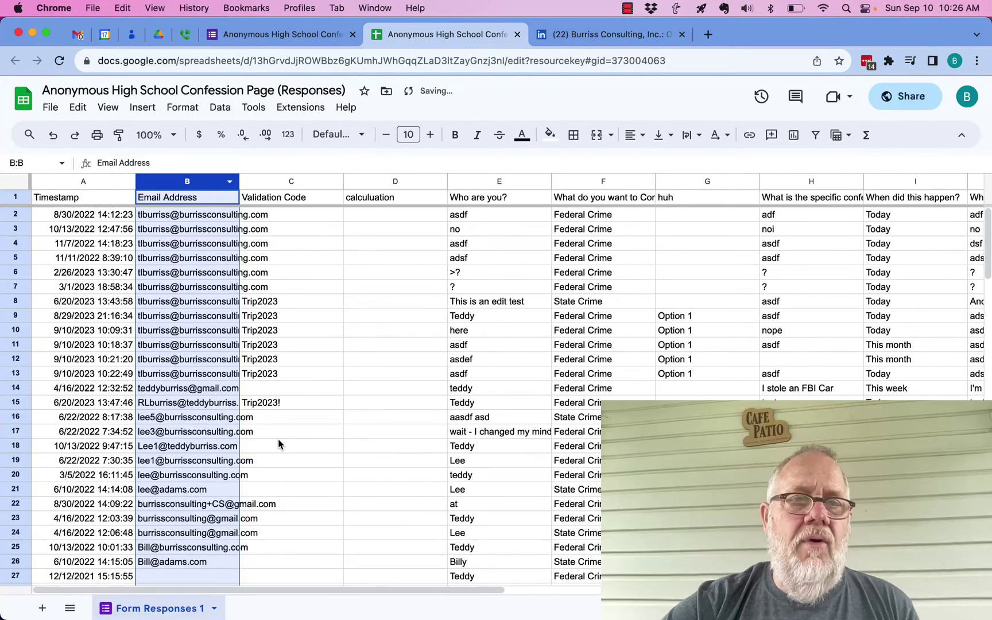
pyautogui.rightClick(540, 184)
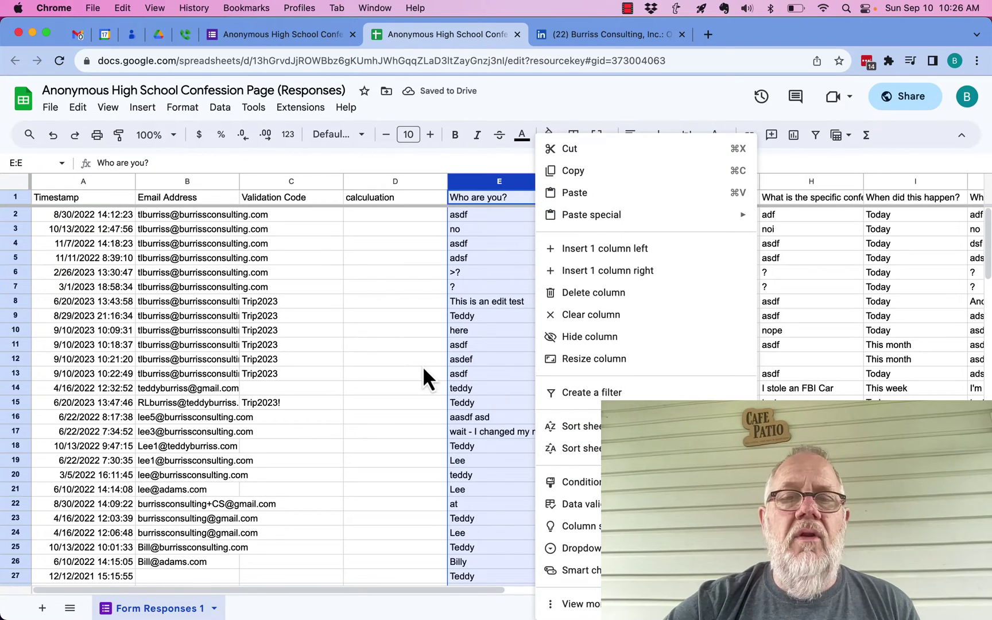
pyautogui.click(579, 426)
pyautogui.click(341, 418)
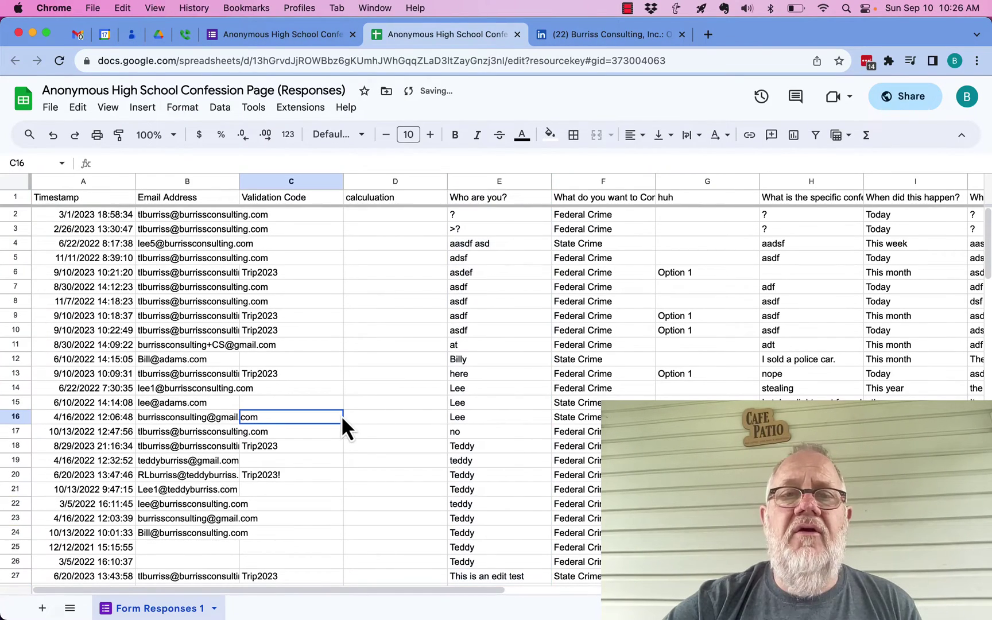
pyautogui.scroll(-5, 341, 416)
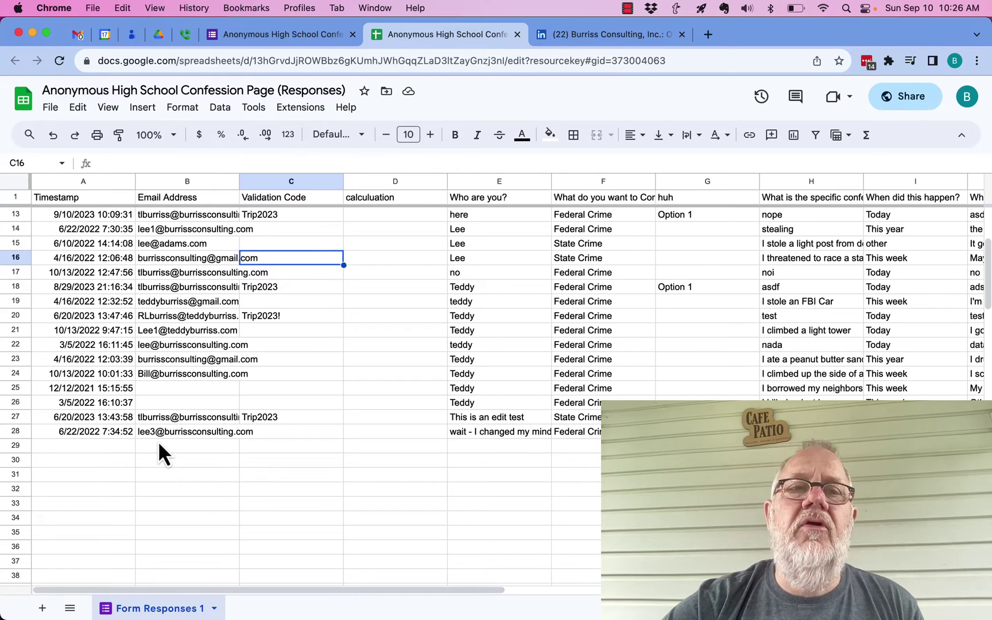
# Delete row 18, the 8/29/2023 21:16:34 response
pyautogui.click(180, 241)
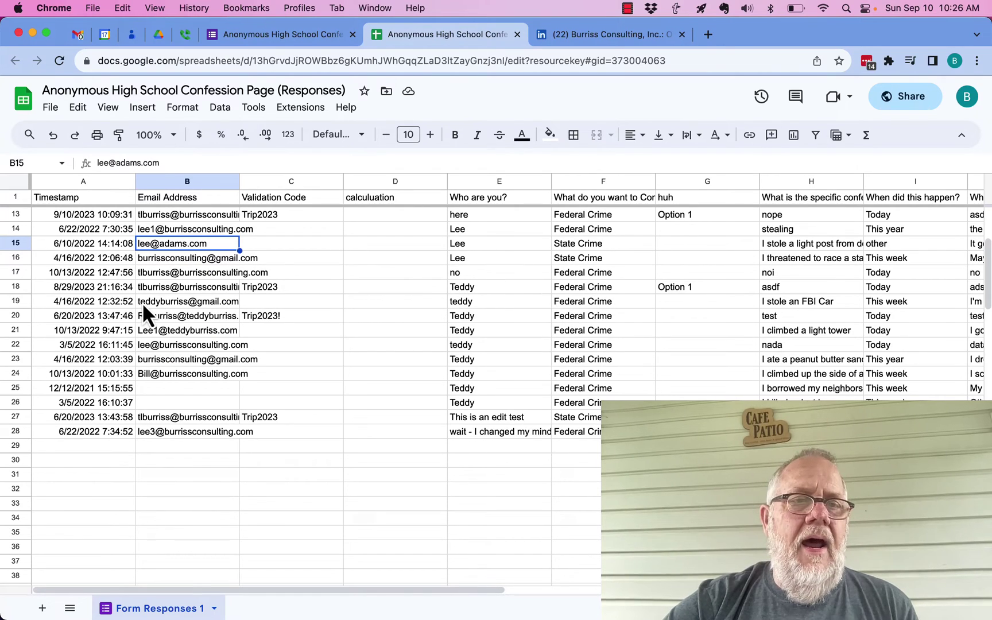
pyautogui.click(20, 287)
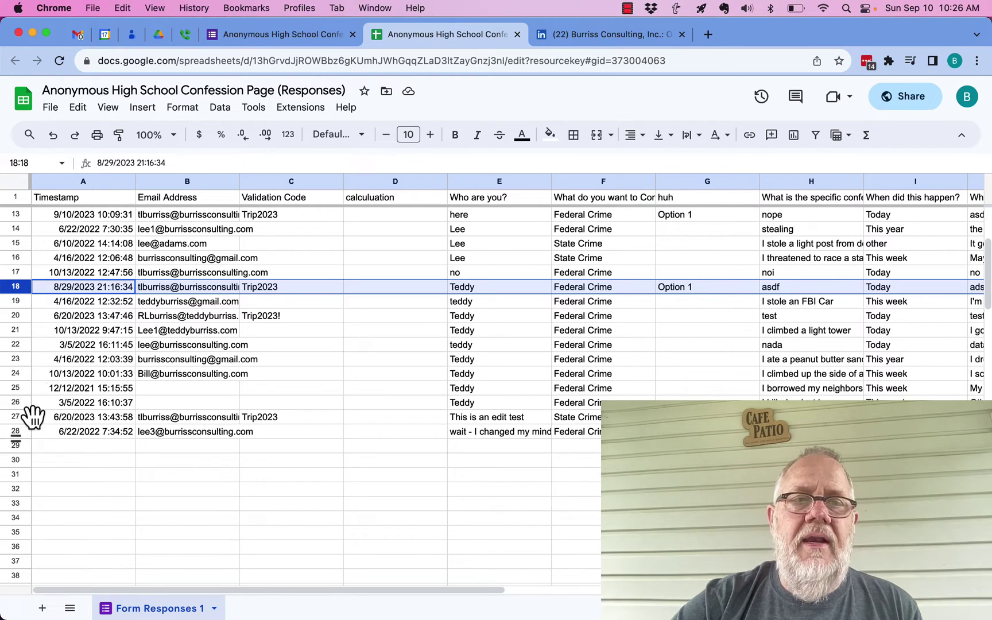
pyautogui.rightClick(19, 290)
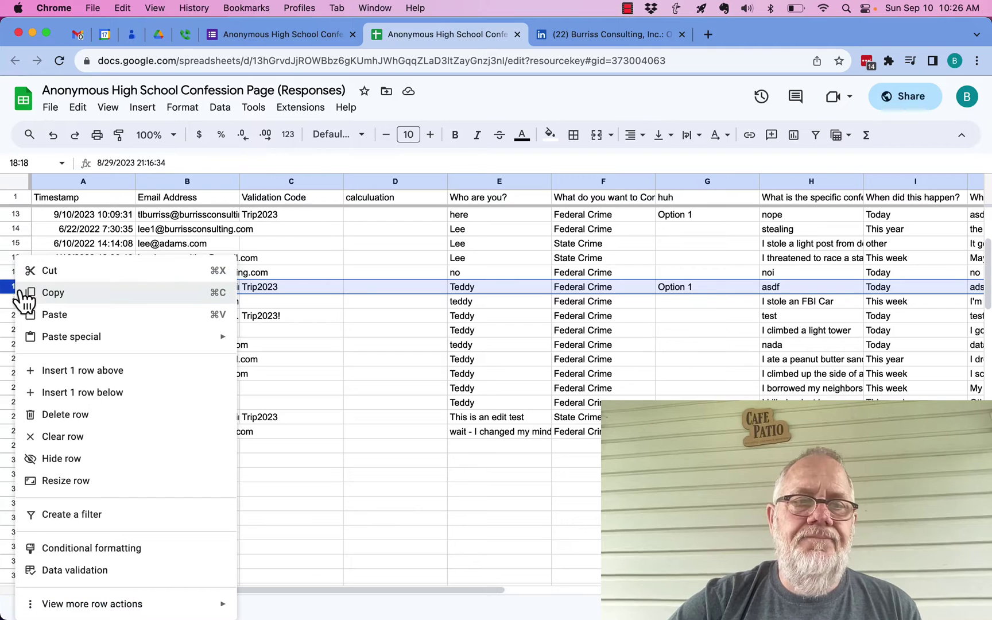
pyautogui.click(65, 414)
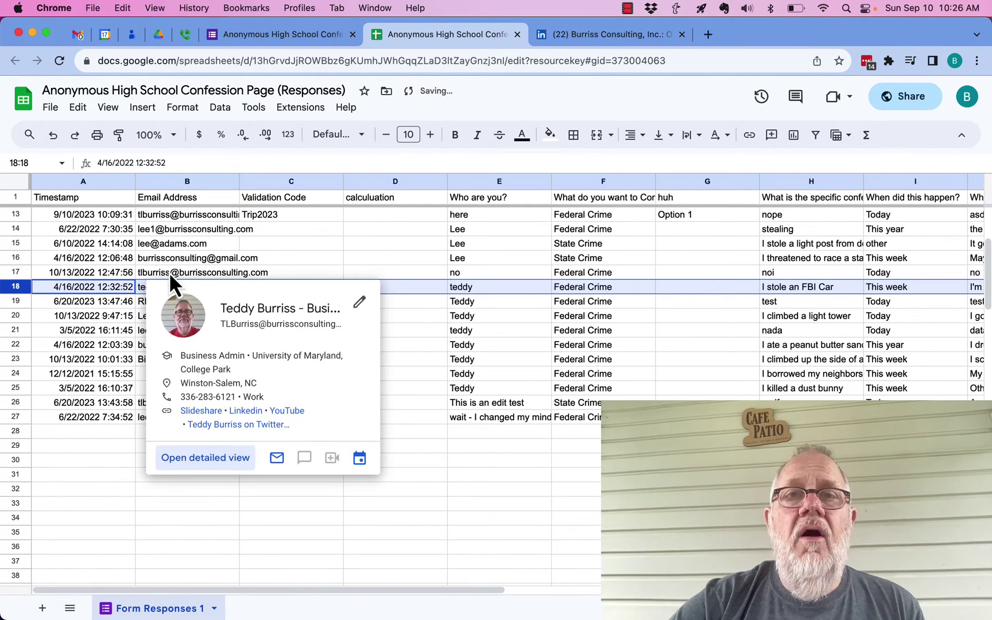
pyautogui.click(55, 450)
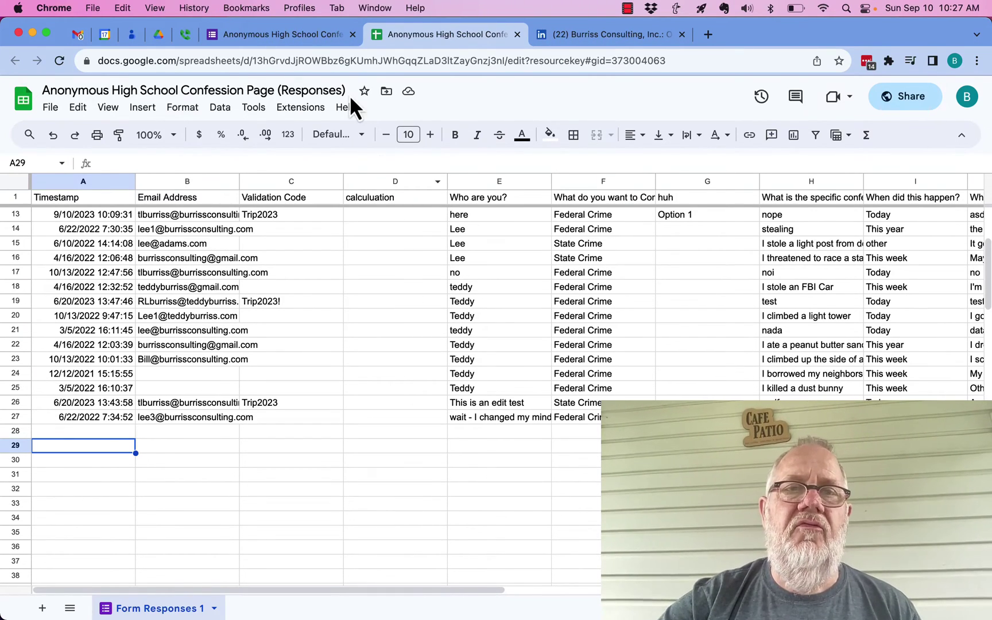
pyautogui.click(304, 34)
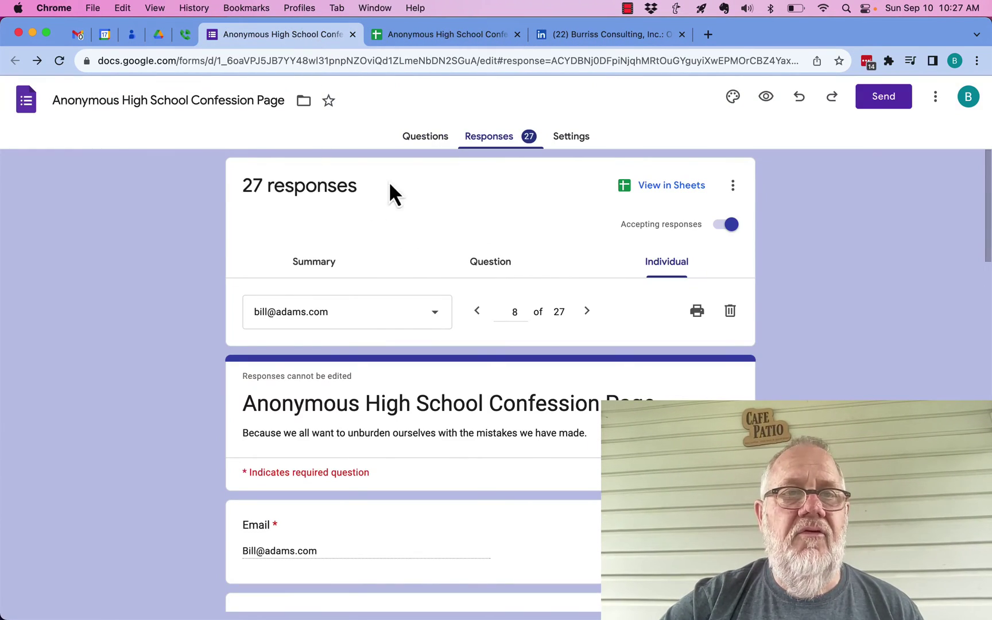
pyautogui.click(489, 138)
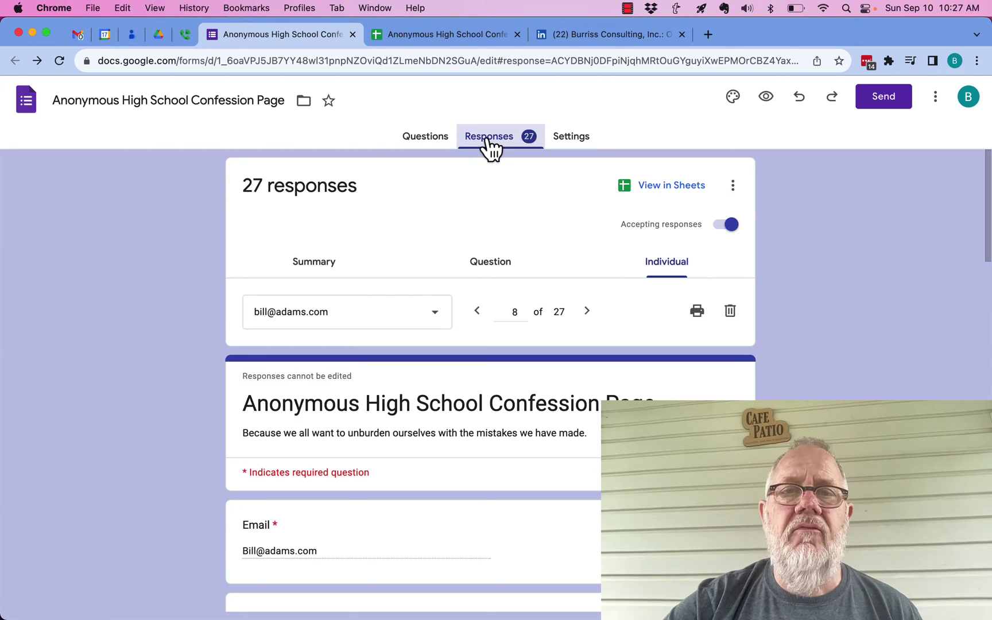
pyautogui.click(314, 270)
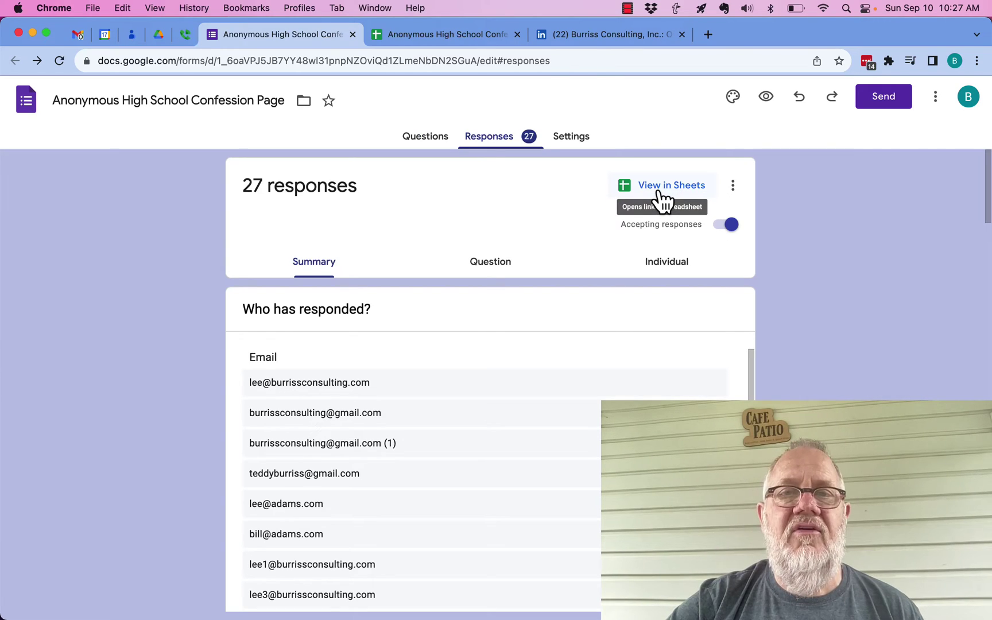
pyautogui.click(460, 32)
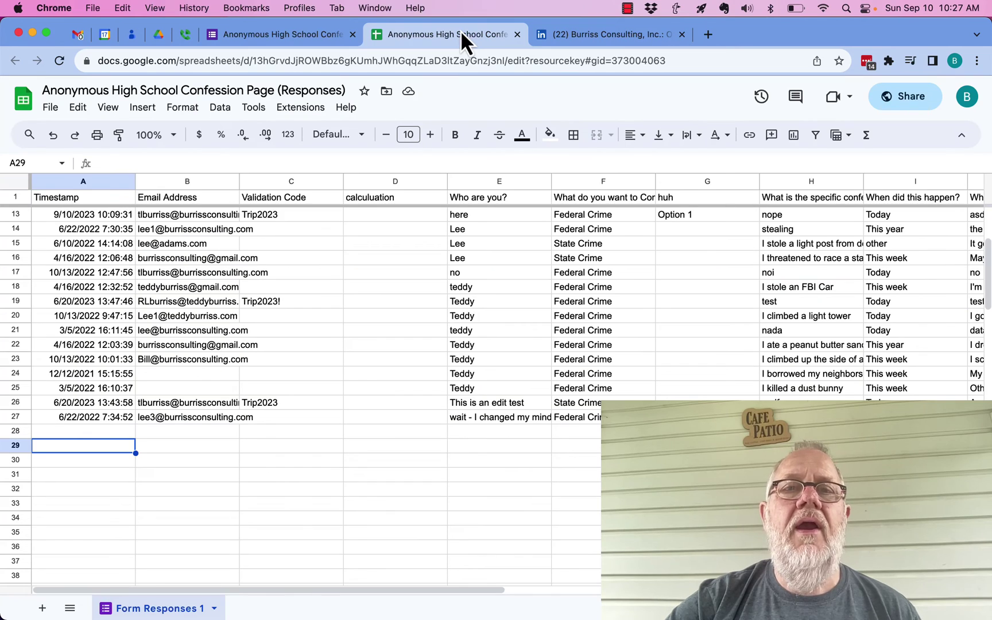